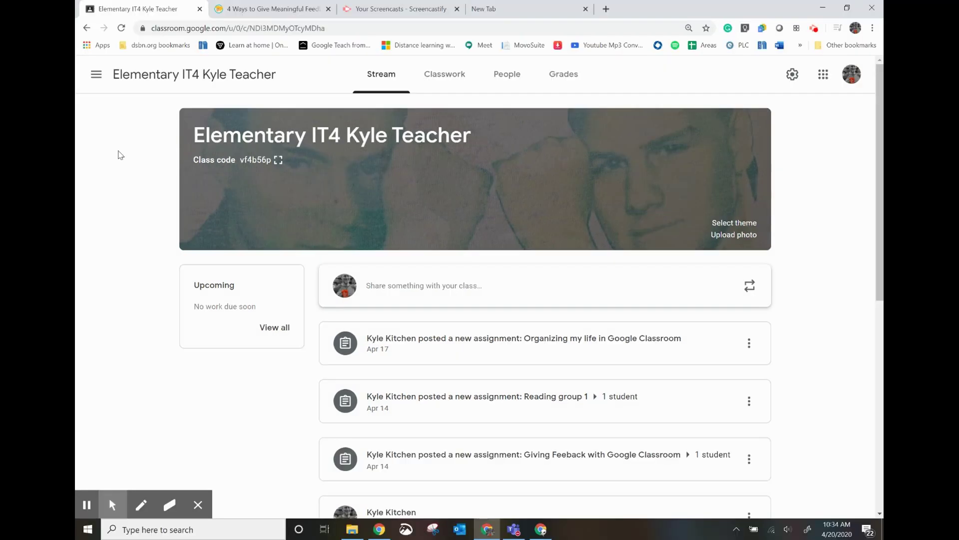
- Create a new classwork assignment titled "Snowing in April"
left_click(446, 74)
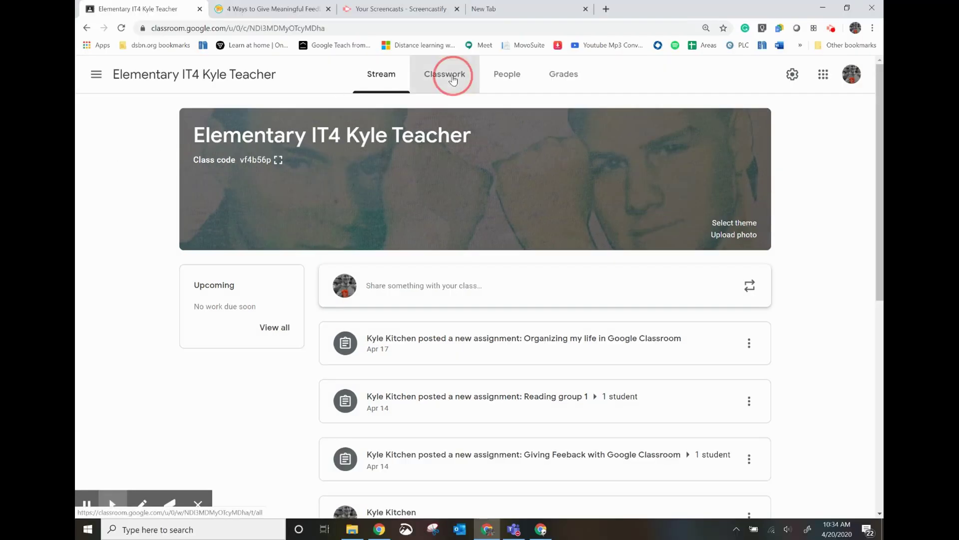
left_click(280, 119)
left_click(296, 154)
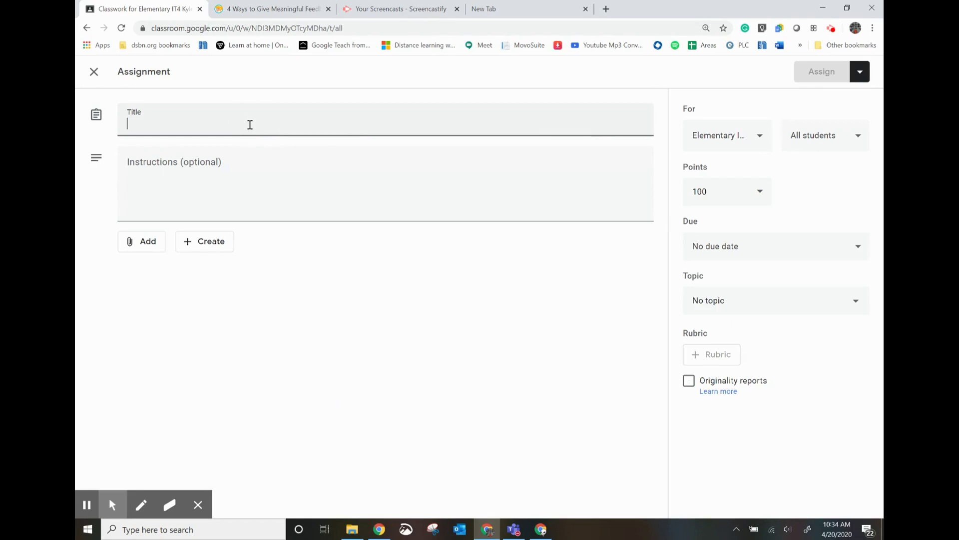
type("Snowing in April")
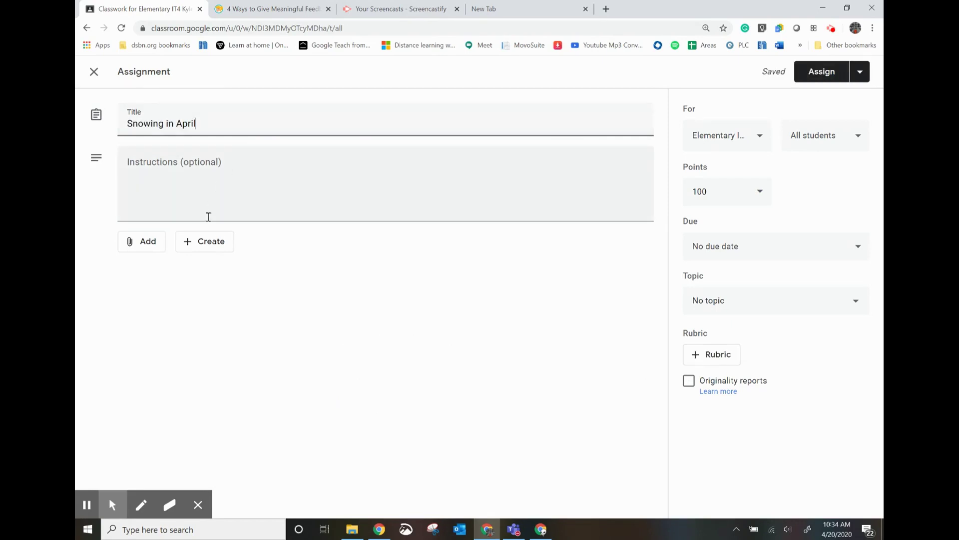
- Create a Google Docs attachment for the assignment, name it "Snowing in April" and add a blank line in its body
left_click(207, 242)
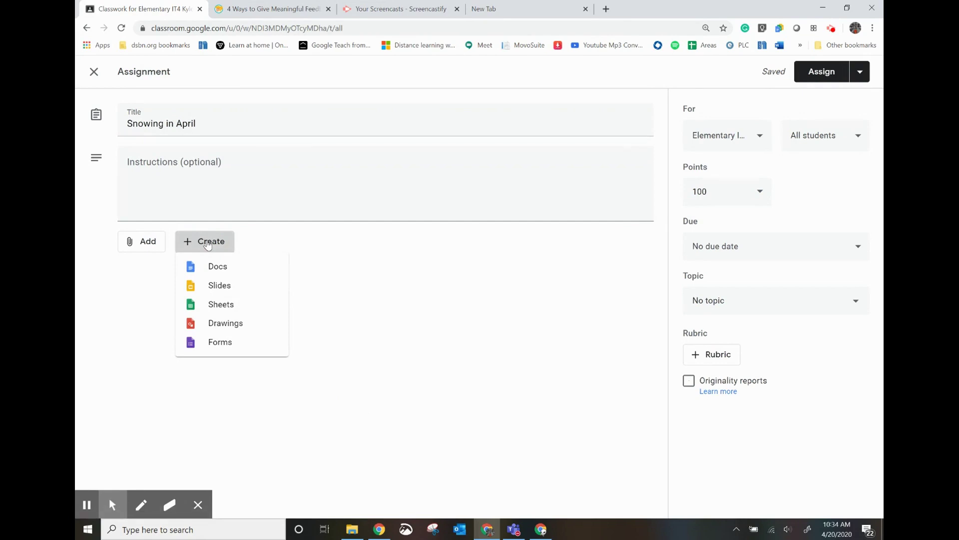
left_click(215, 265)
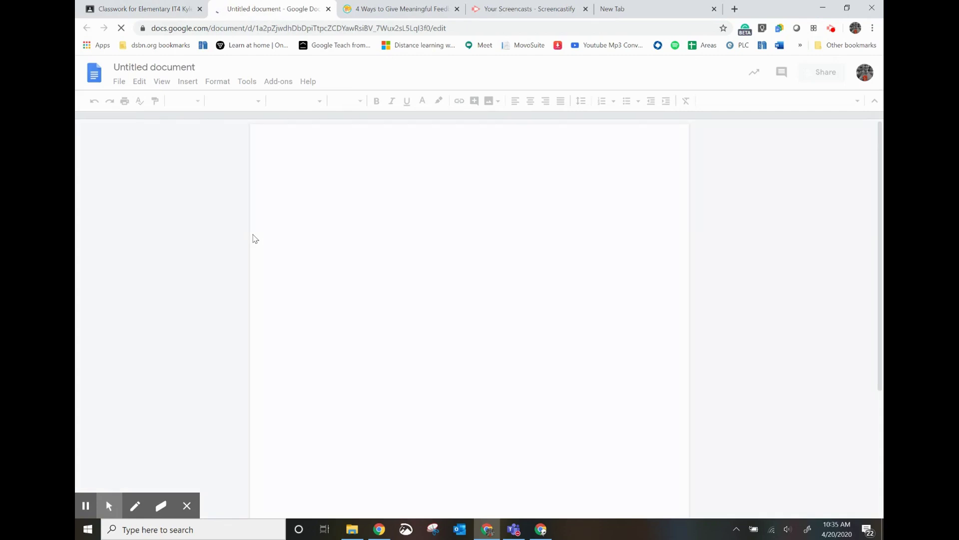
left_click(182, 68)
type("Snowing in April")
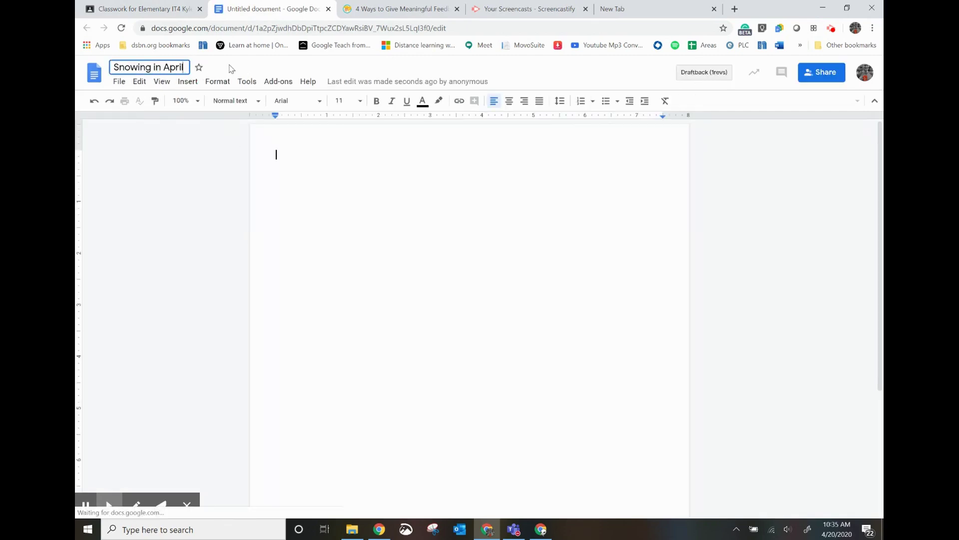
left_click(272, 172)
key("Return")
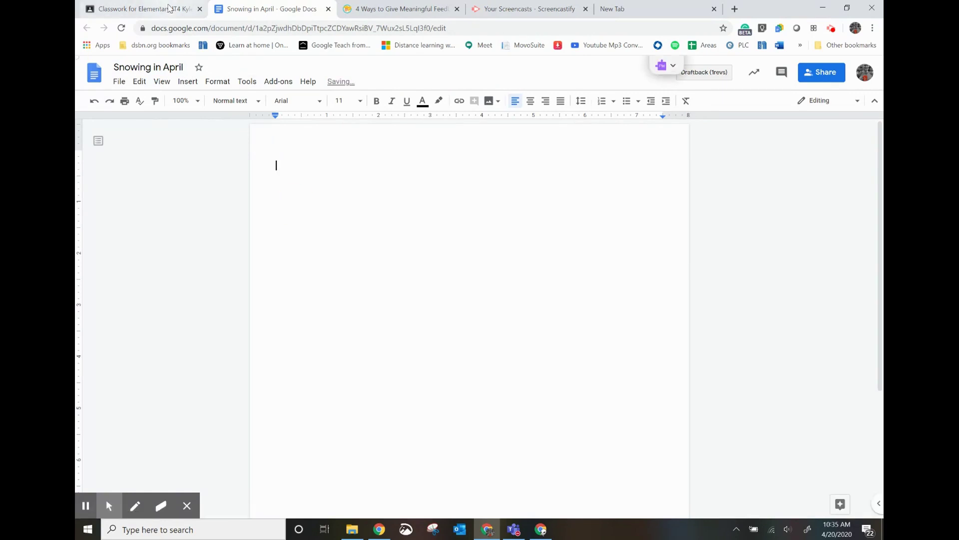
- Return to the assignment and set the attached document to make a copy for each student
left_click(165, 10)
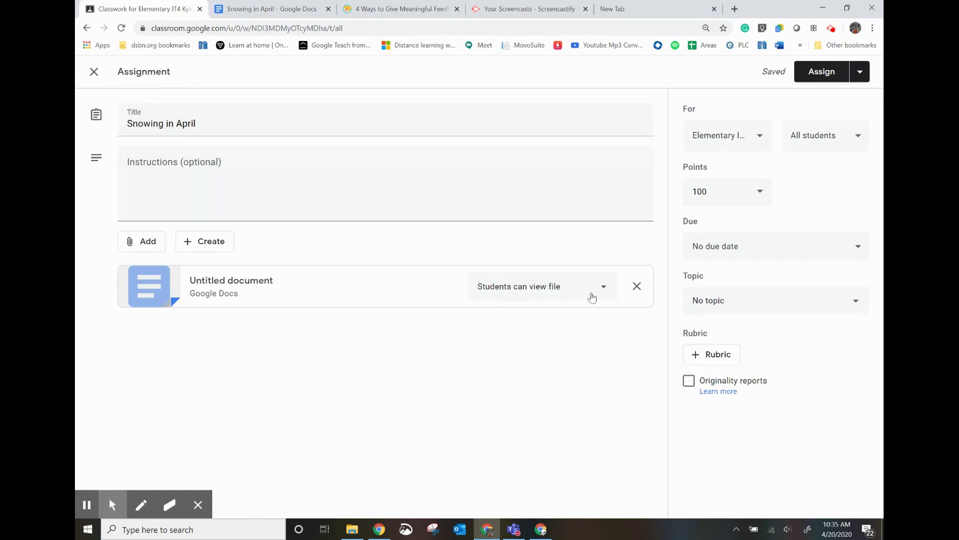
left_click(604, 289)
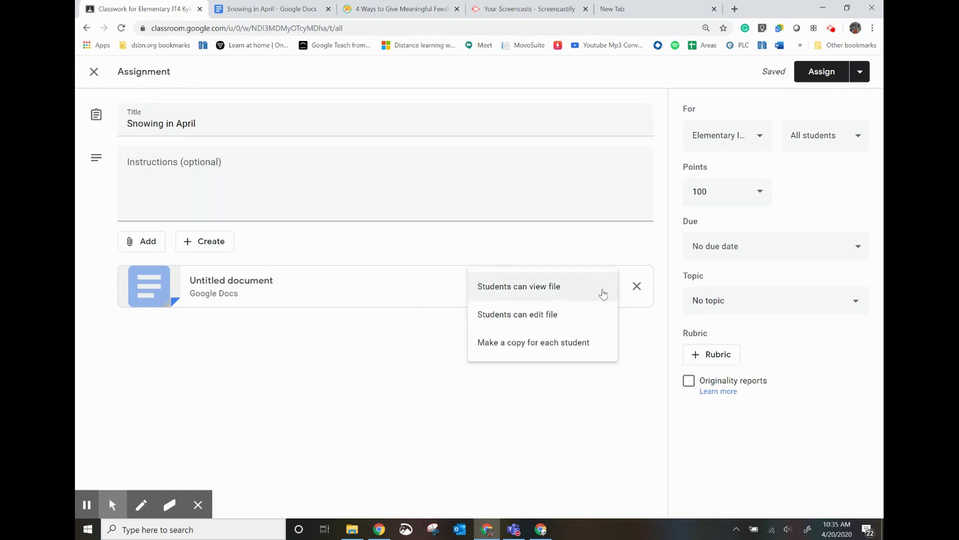
left_click(555, 346)
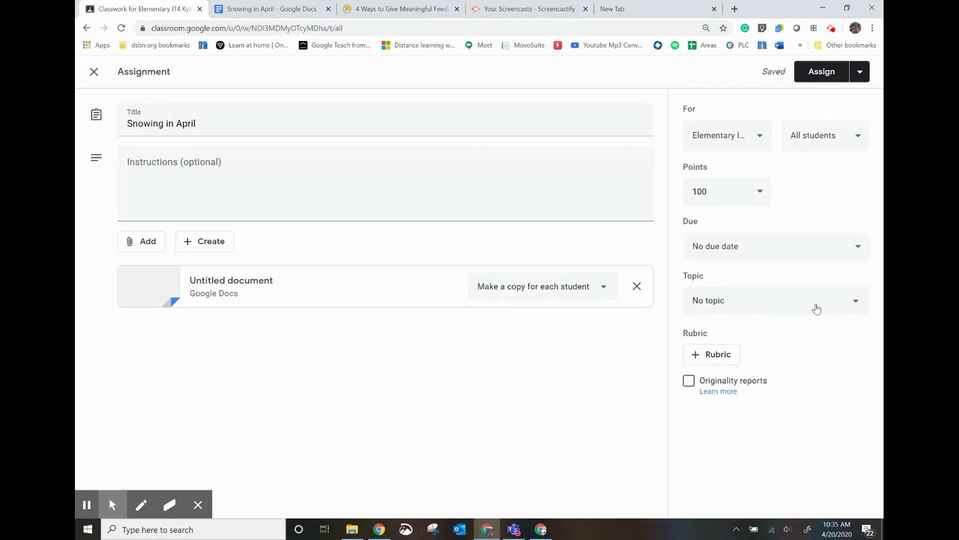
- File the assignment under the topic "Reading group 1" and assign it to all students
left_click(856, 302)
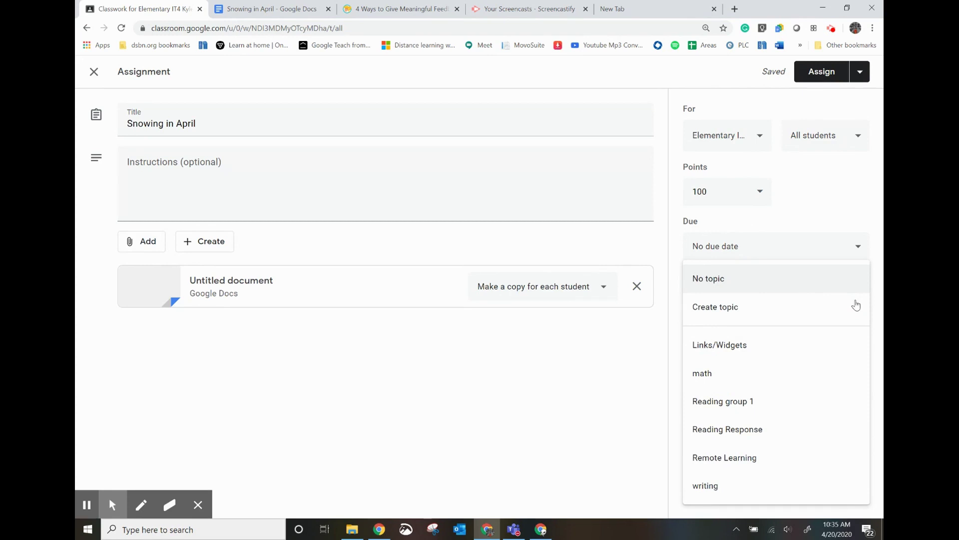
left_click(762, 401)
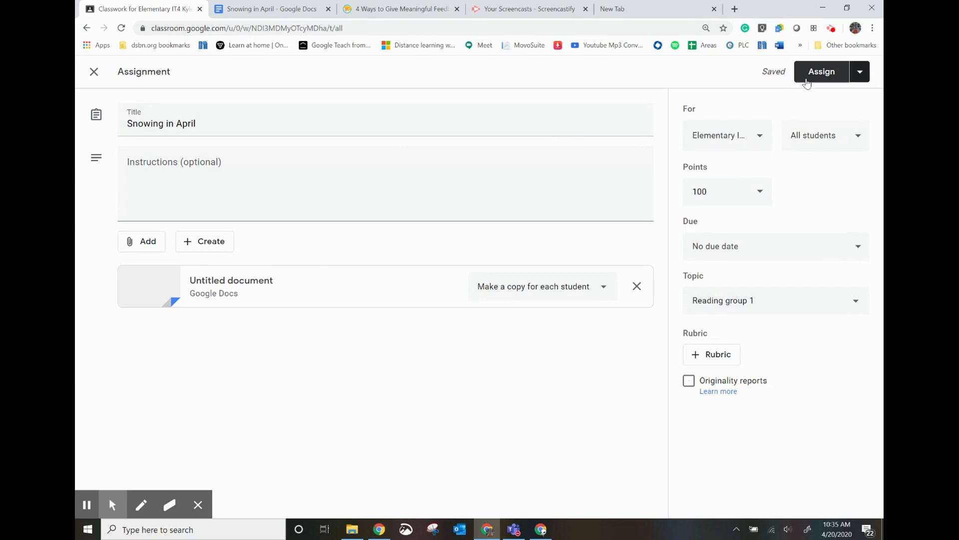
left_click(810, 82)
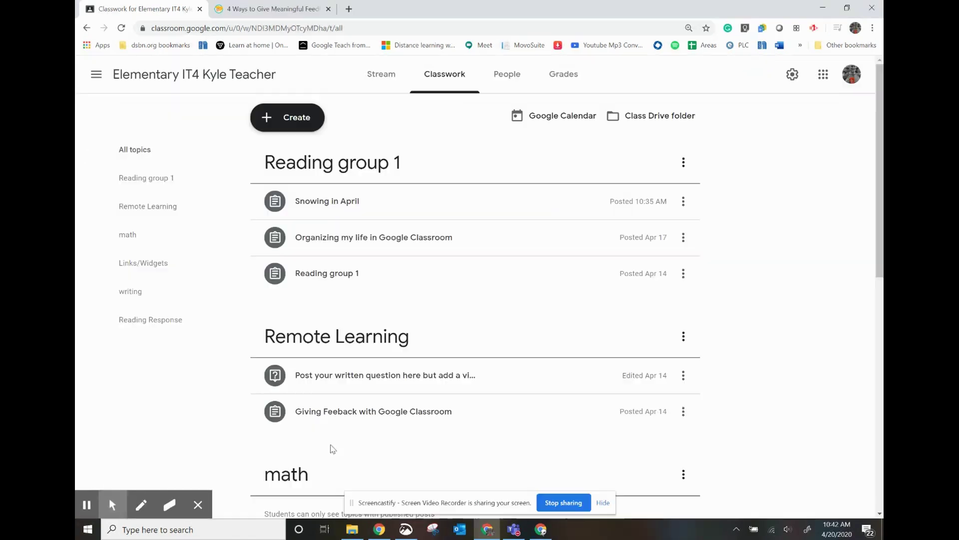
- Open the student work overview of the "Snowing in April" assignment
left_click(603, 506)
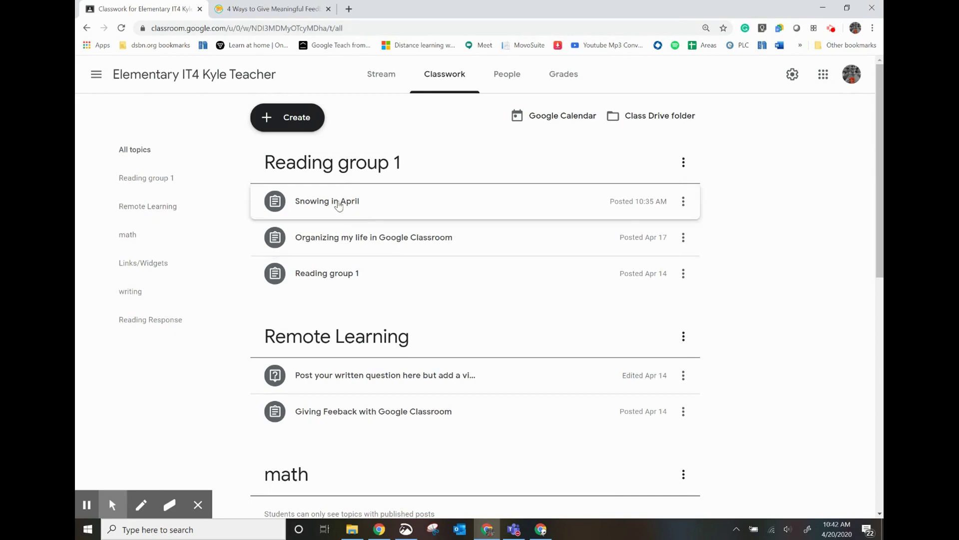
left_click(328, 204)
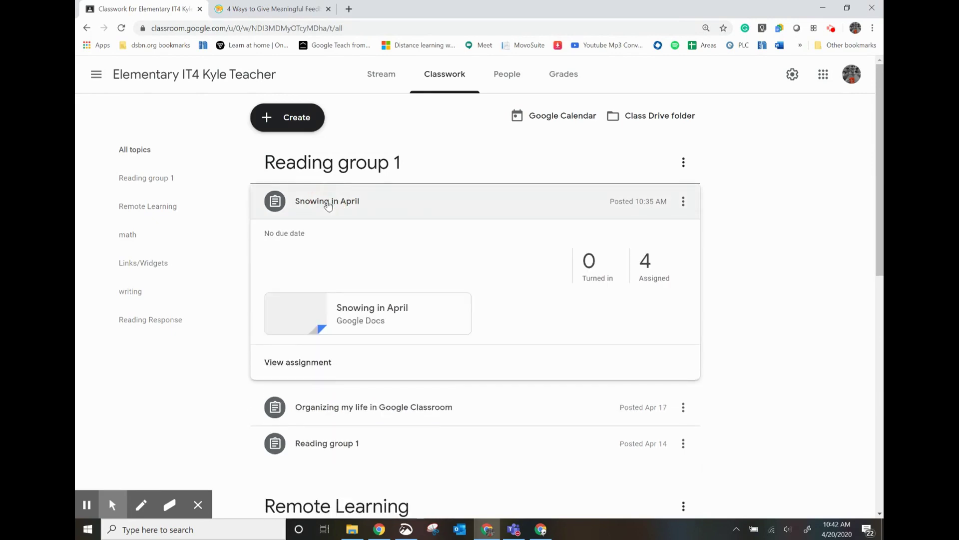
left_click(302, 368)
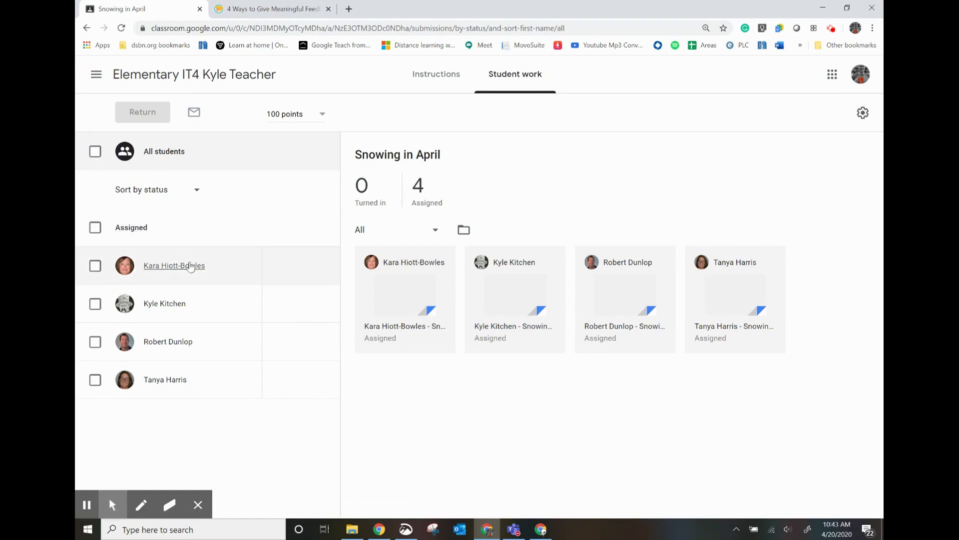
- Post the private comment "Here you go!" on the second listed student's submission
left_click(177, 298)
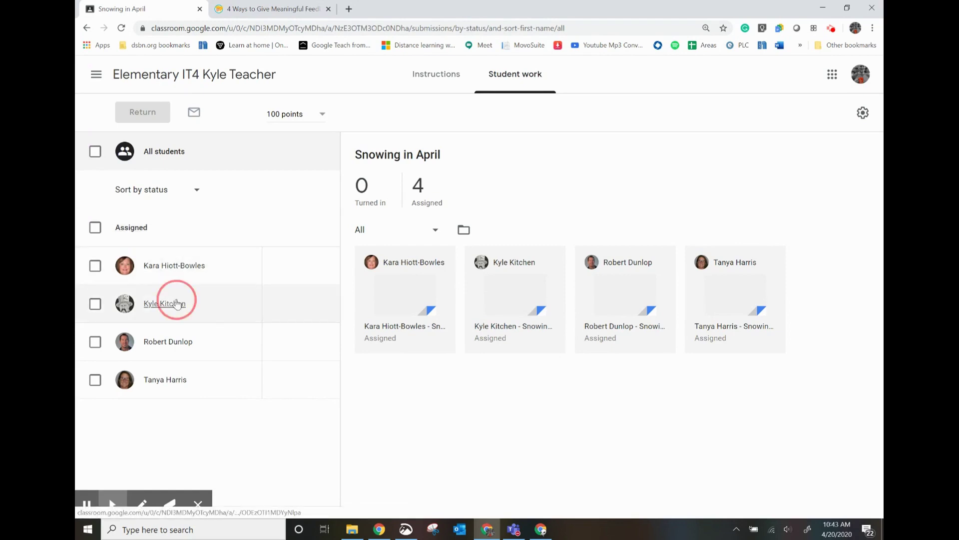
left_click(421, 502)
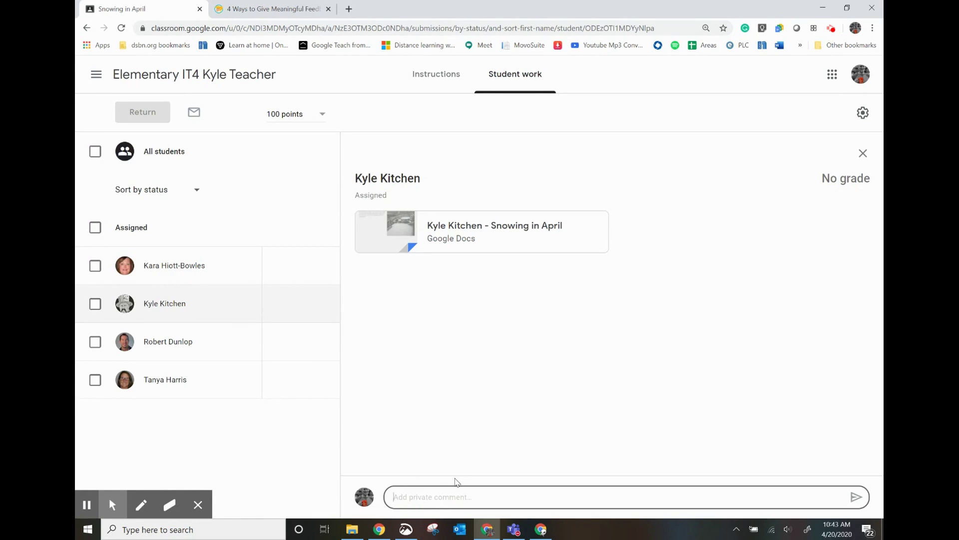
type("Here you go!")
left_click(856, 496)
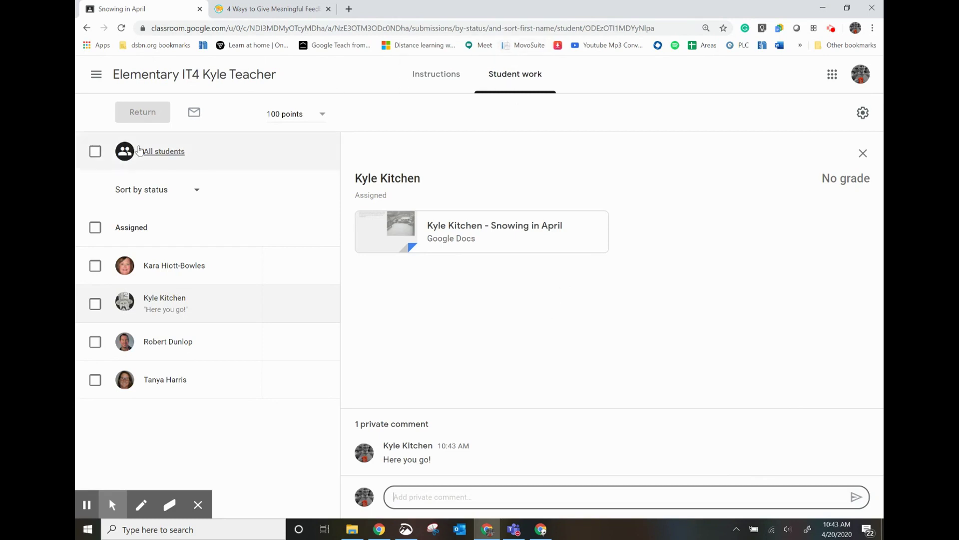
- Open the same student's document from the all-students overview and hide the grading side panel
left_click(142, 152)
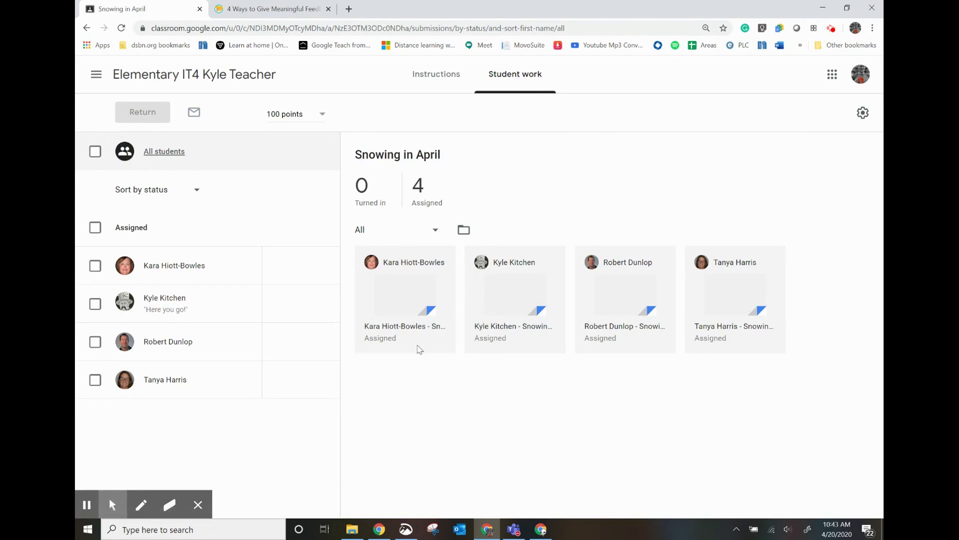
left_click(502, 306)
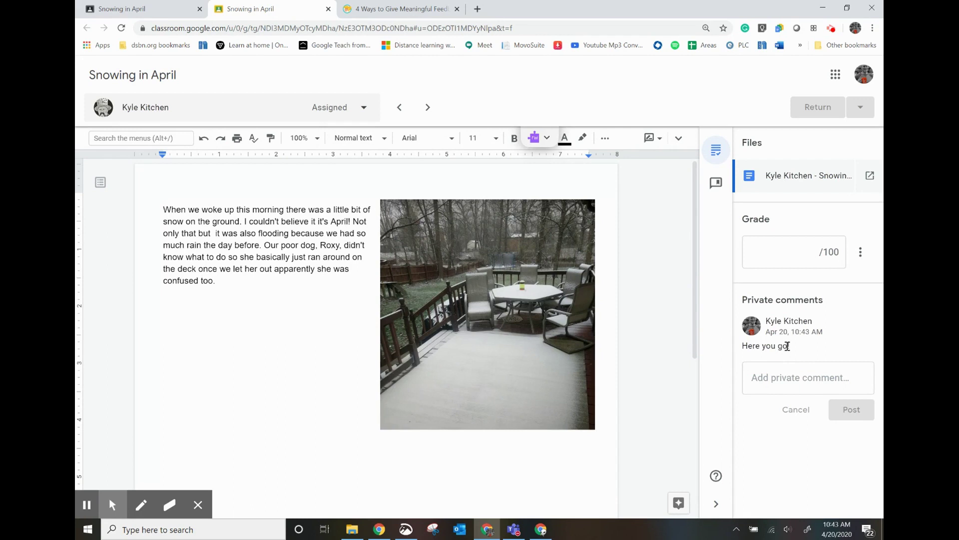
left_click(795, 374)
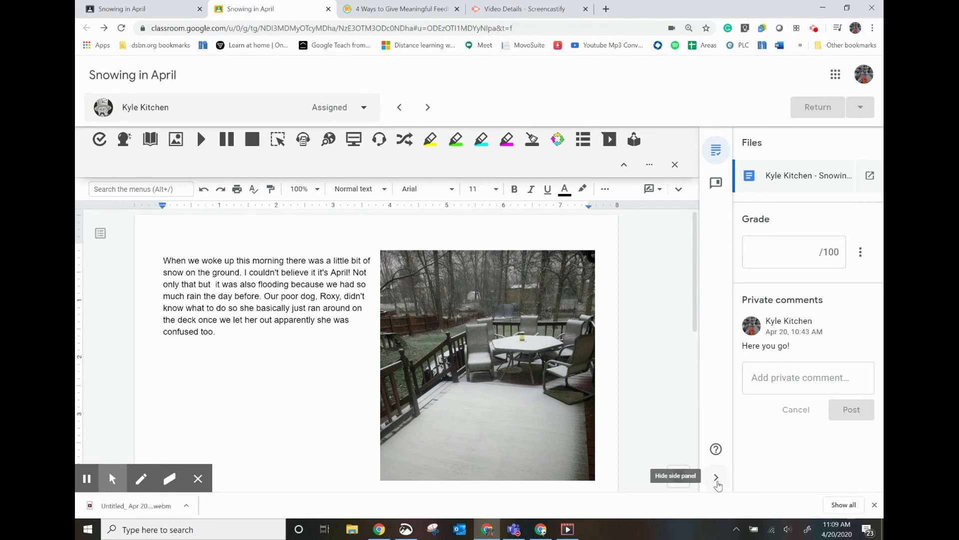
left_click(717, 478)
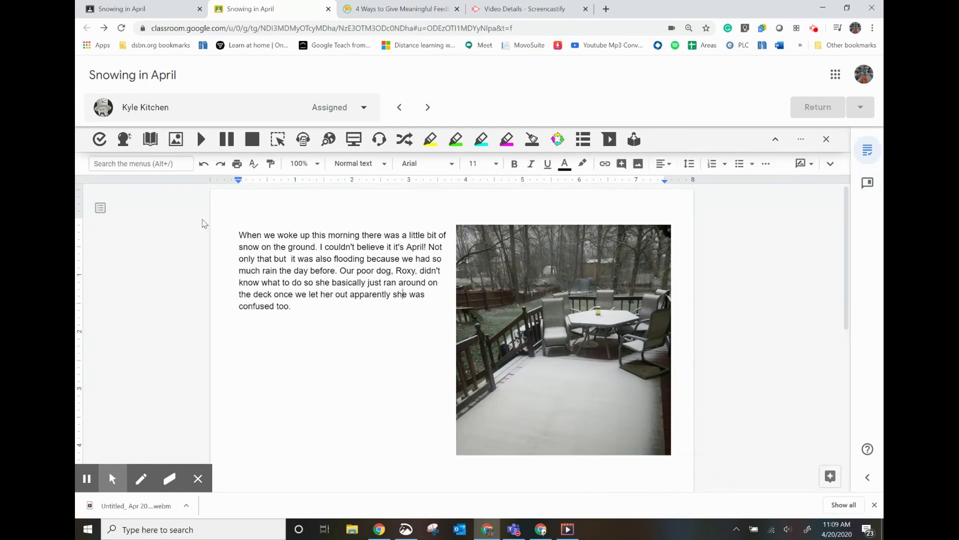
- Add the comment "Me too!" to the opening sentence, "When we woke up this morning there was a little bit of snow on the ground"
left_click(240, 234)
left_click_drag(241, 234, 315, 248)
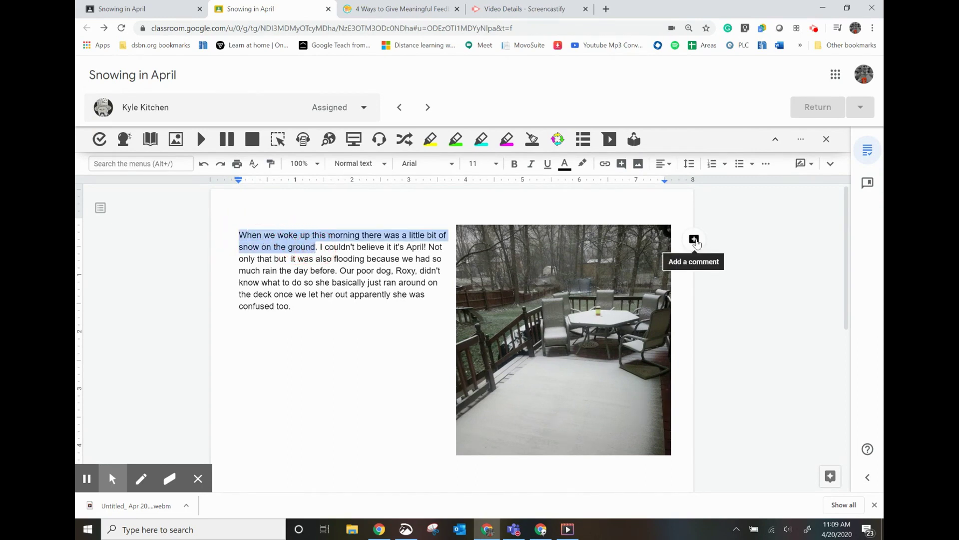
left_click(695, 240)
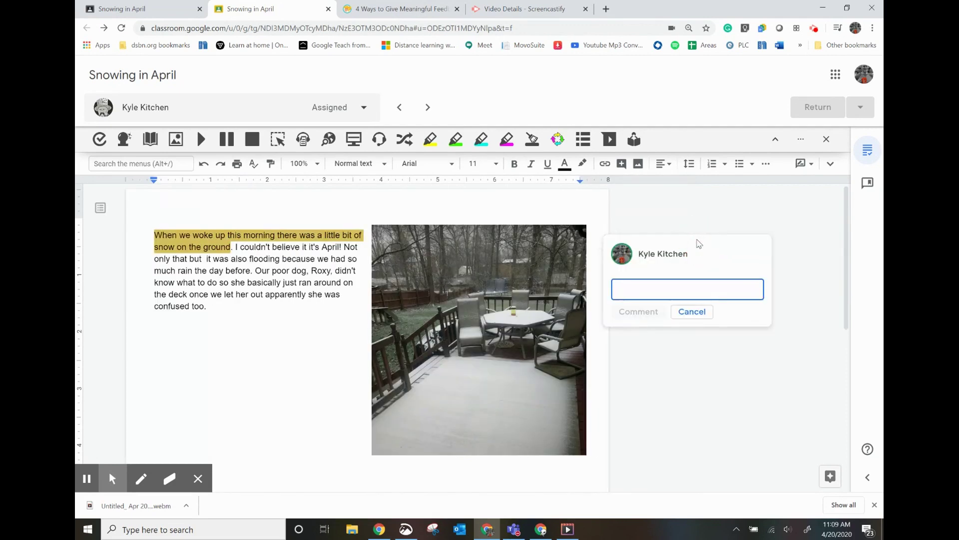
type("Me too!")
key("Return")
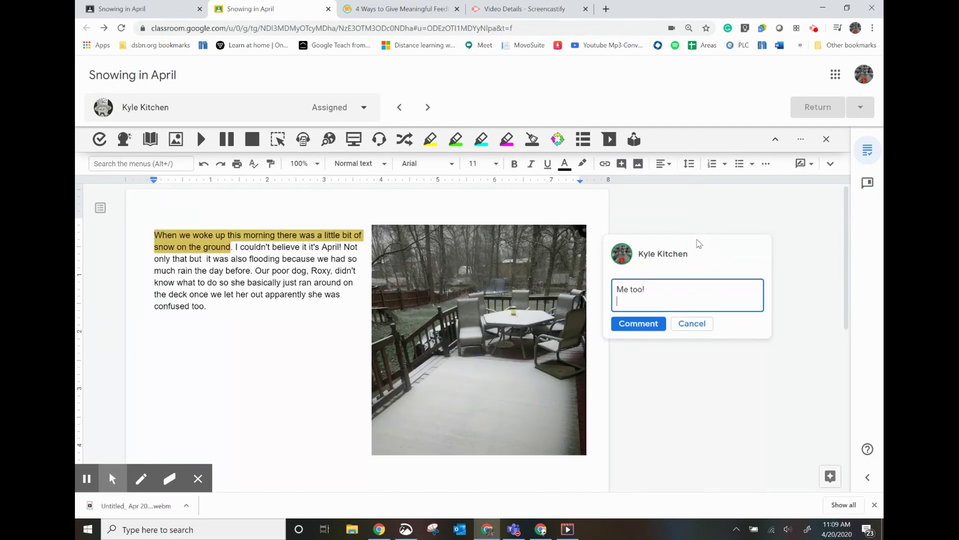
left_click(638, 326)
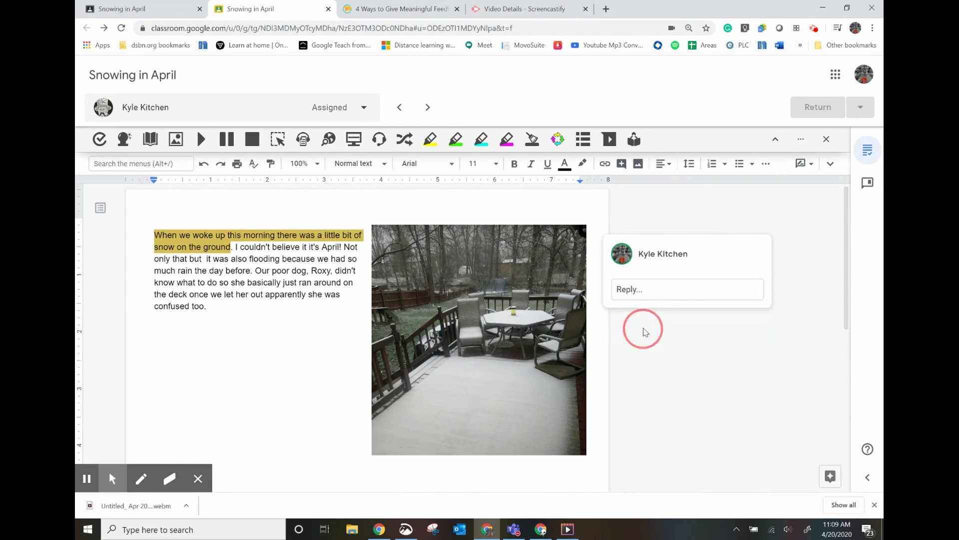
left_click(678, 350)
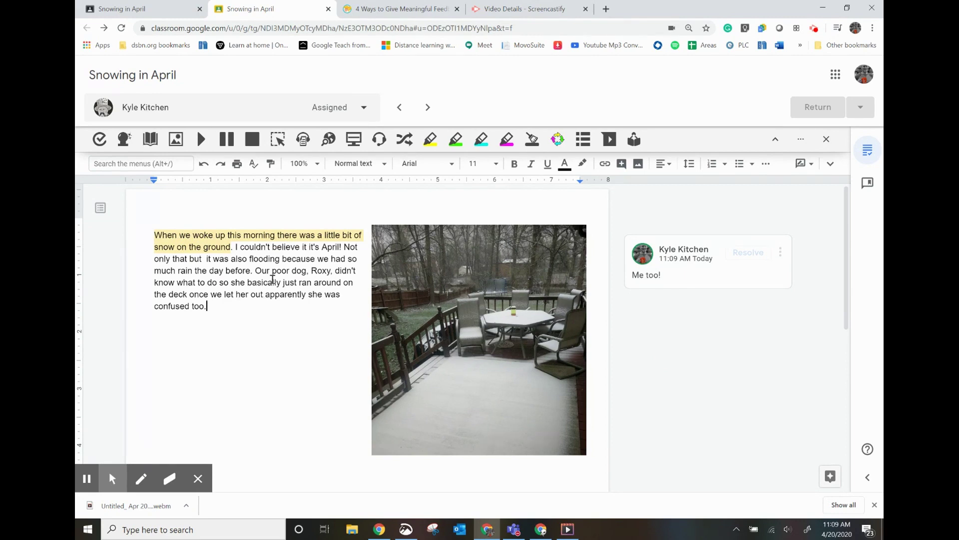
- Record and insert a voice note on the last sentence, starting "Our poor dog, Roxy", and play it back
left_click_drag(255, 271, 269, 306)
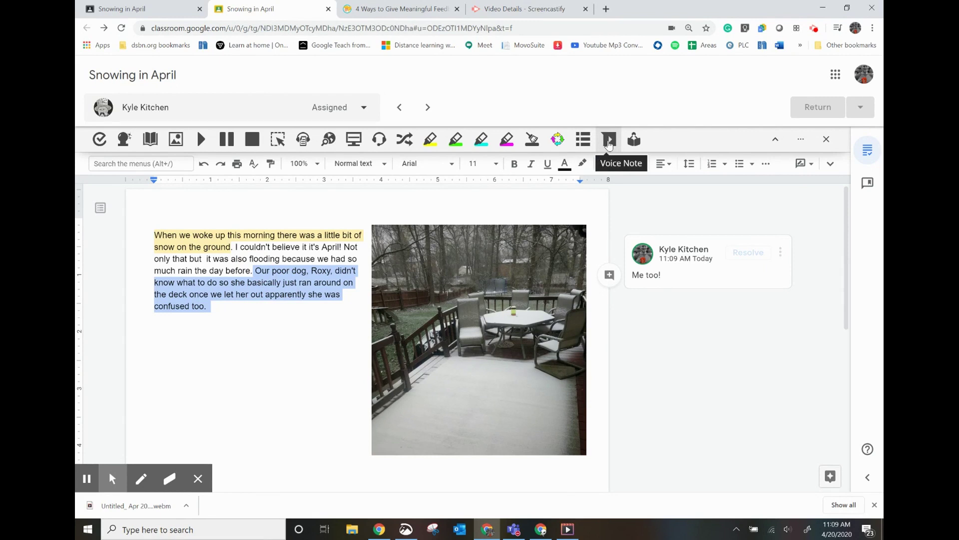
left_click(608, 143)
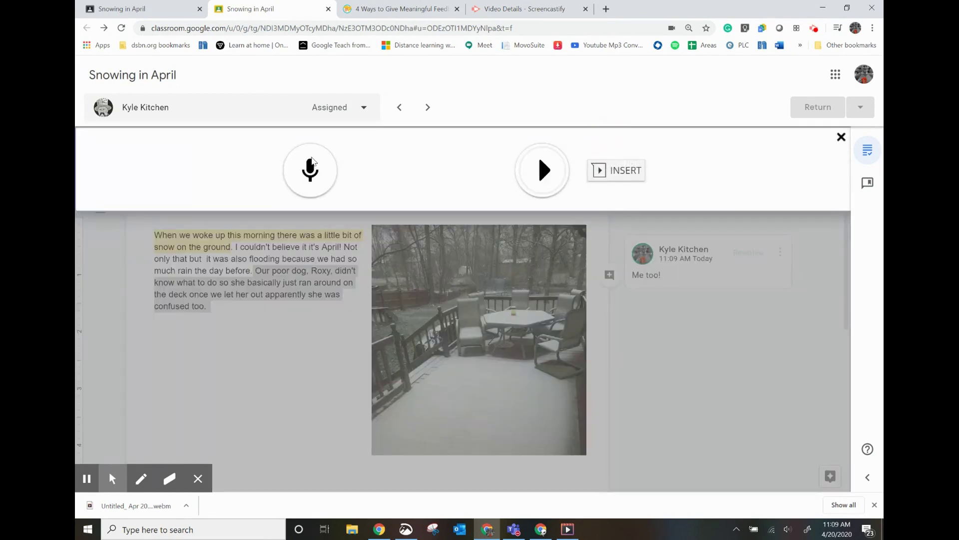
left_click(310, 170)
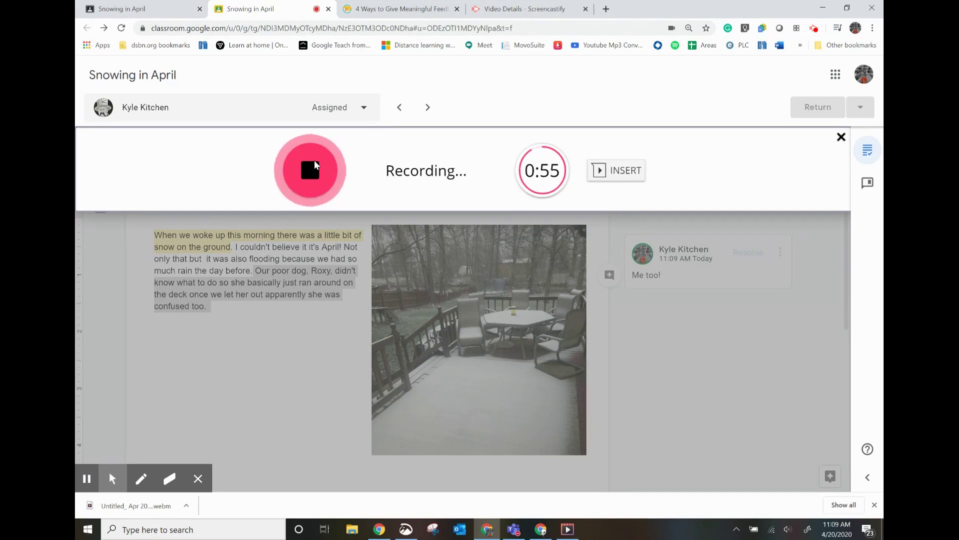
left_click(315, 165)
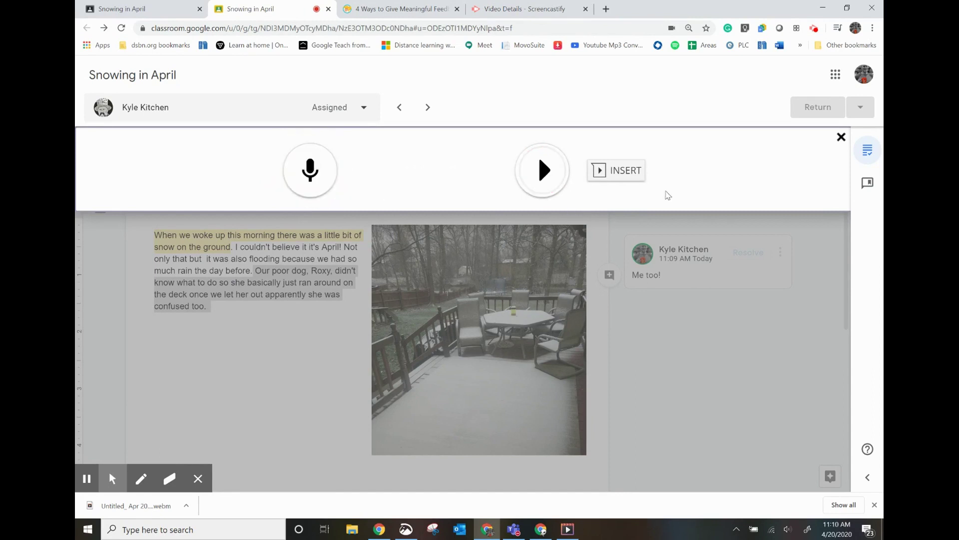
left_click(627, 173)
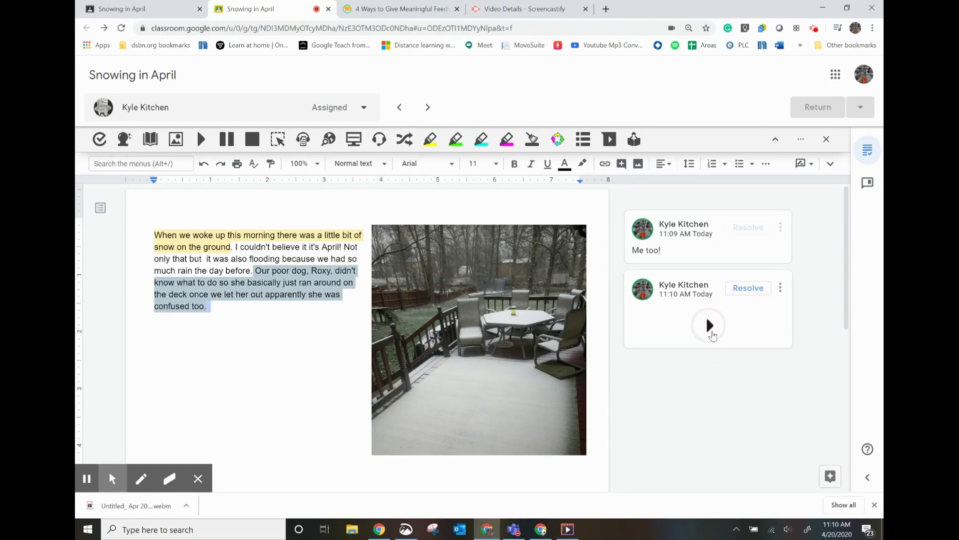
left_click(710, 327)
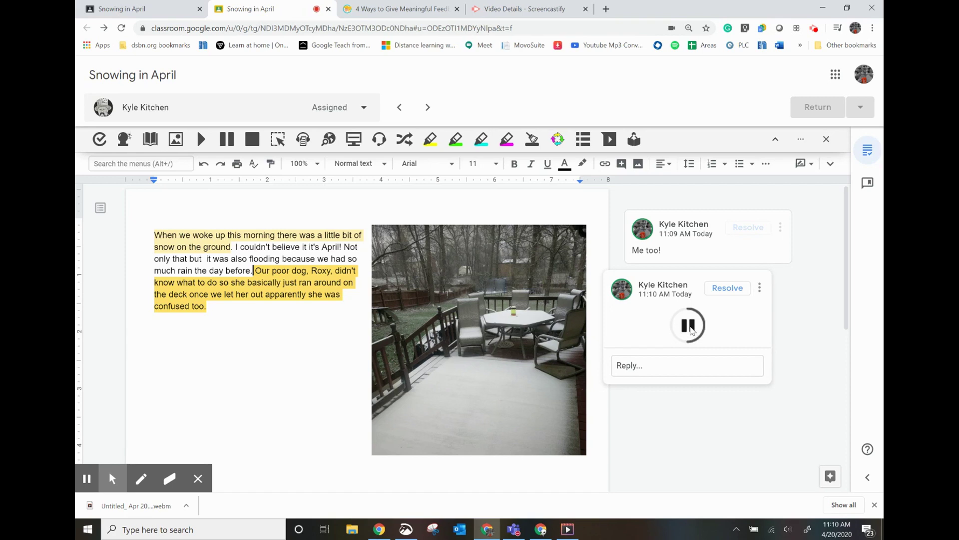
left_click(691, 330)
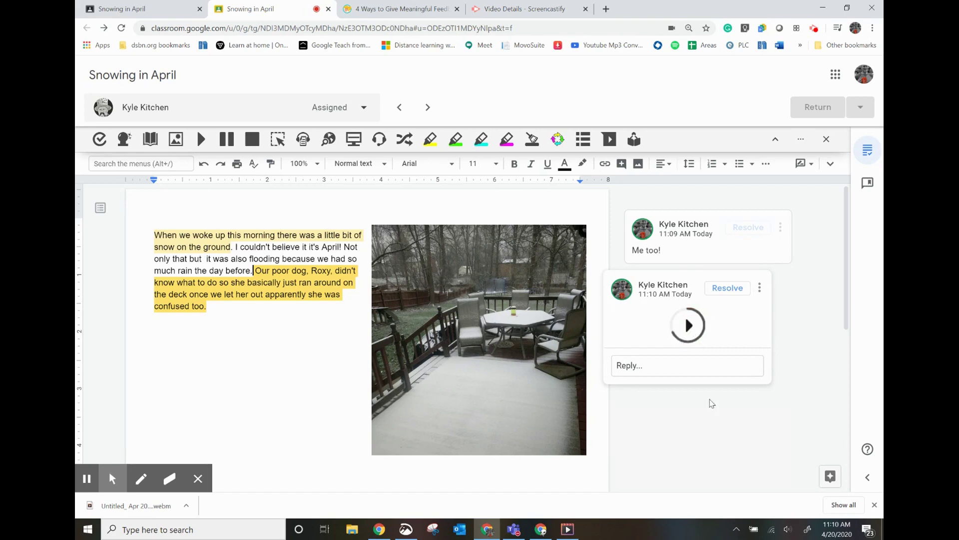
- Resolve the "Me too!" comment and the voice note comment, and open the document's comment history
left_click(715, 430)
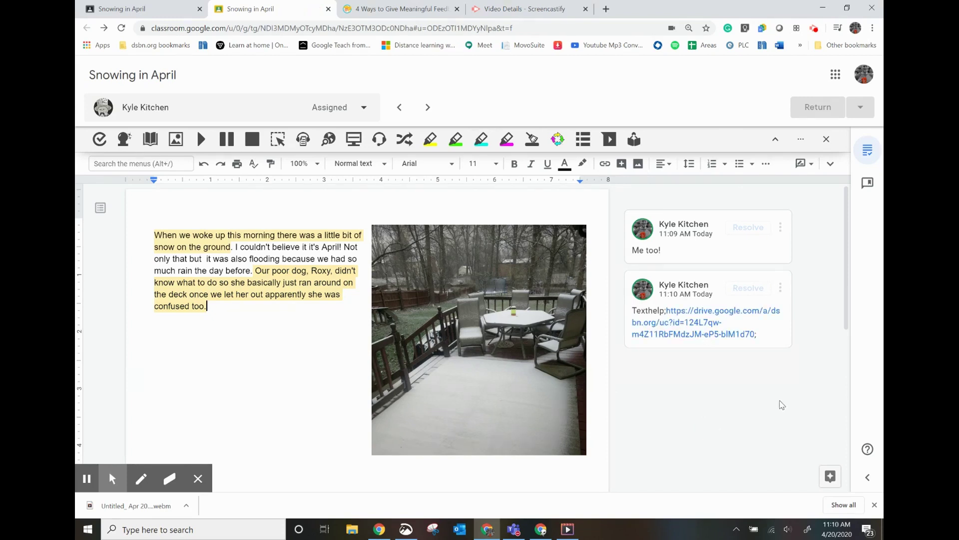
left_click(744, 228)
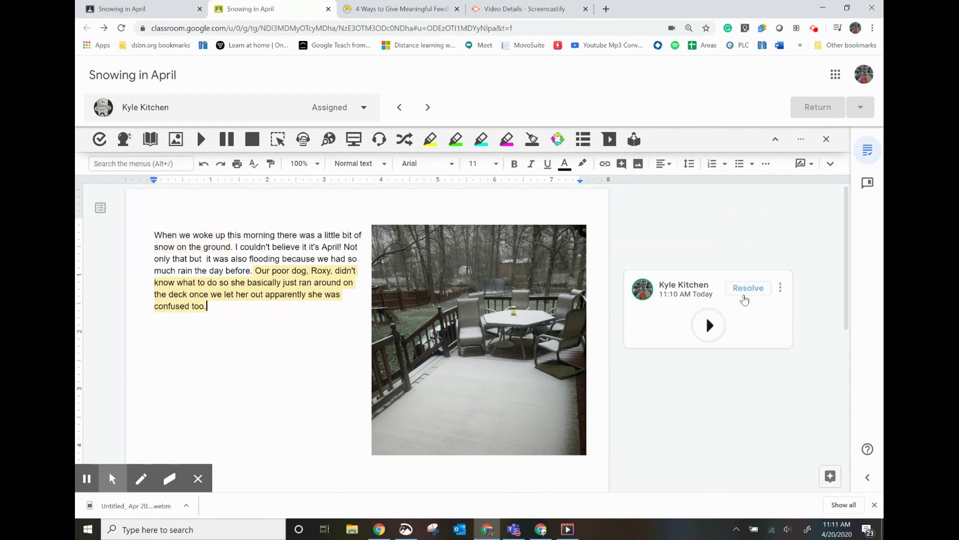
left_click(748, 288)
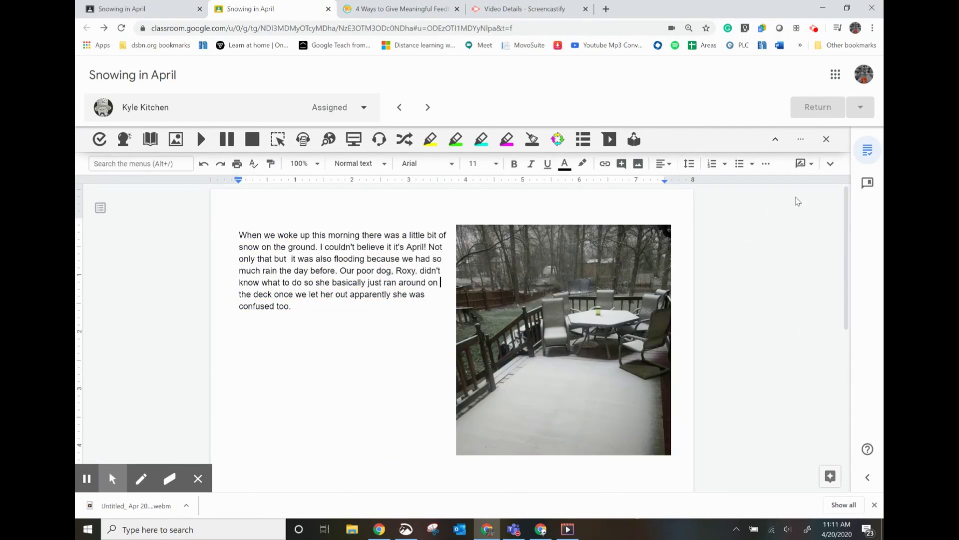
left_click(830, 164)
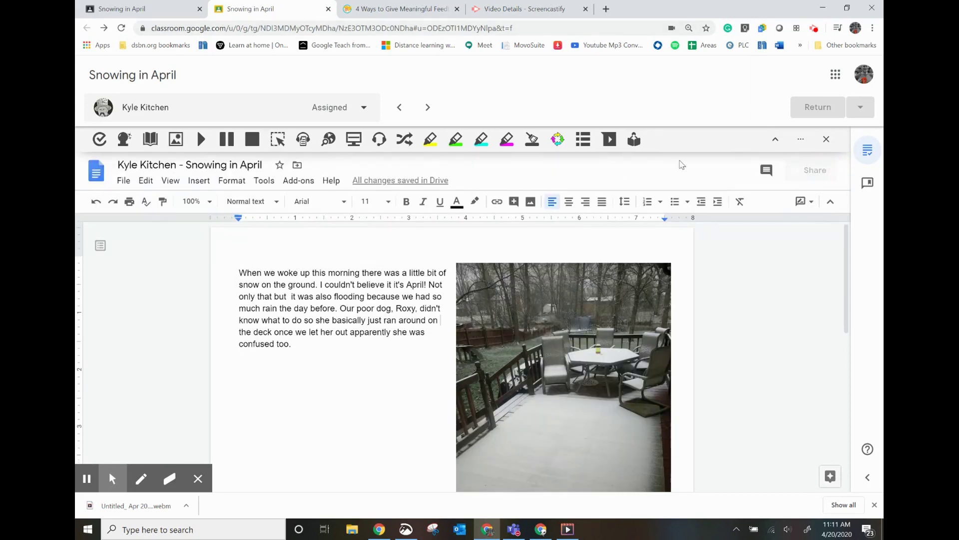
left_click(767, 172)
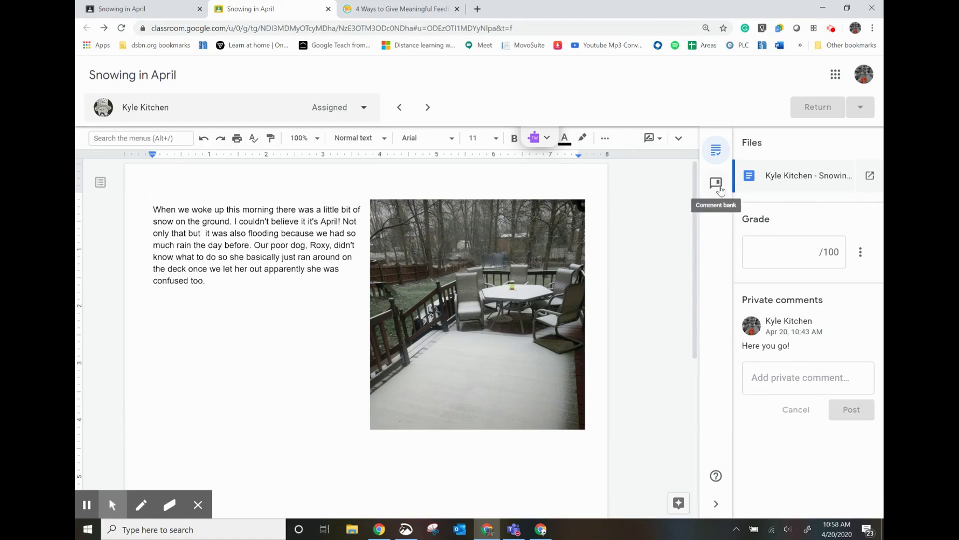
- Copy the spelling and grammar entry starting "I'm going to return this" from the comment bank and post it as a private comment
left_click(720, 189)
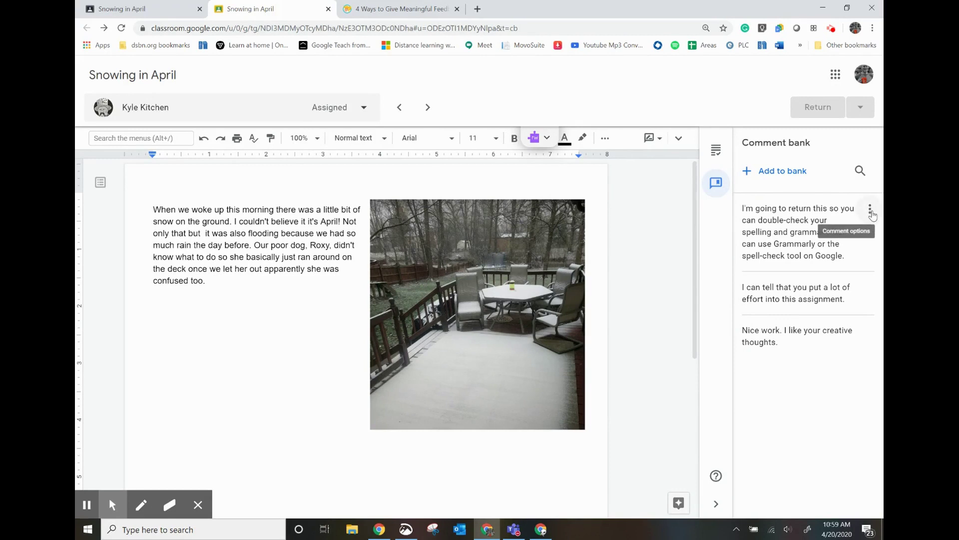
left_click(870, 211)
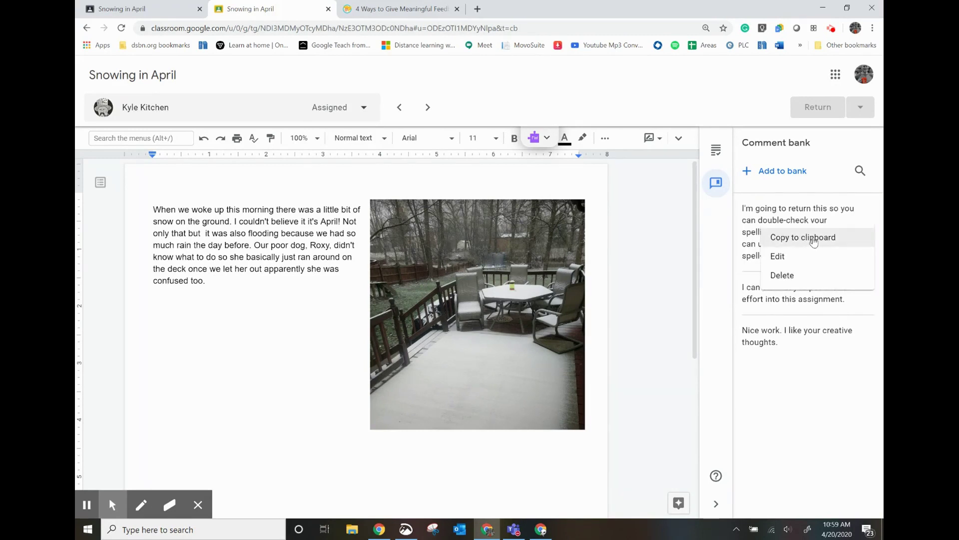
left_click(814, 238)
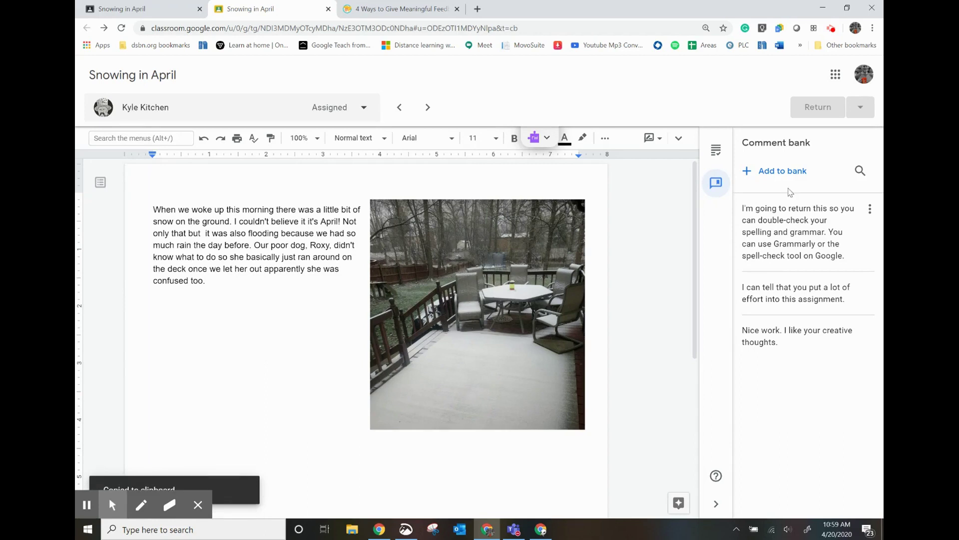
left_click(718, 149)
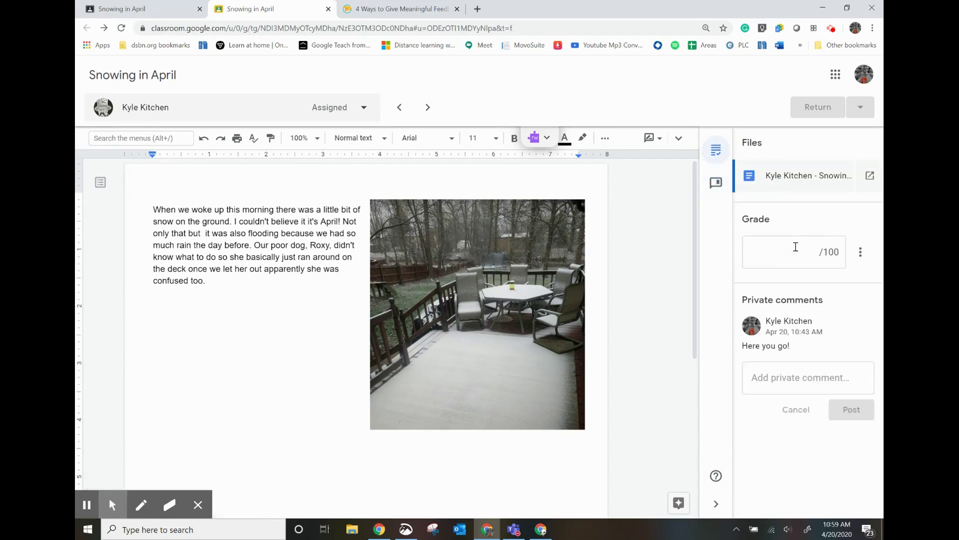
left_click(773, 376)
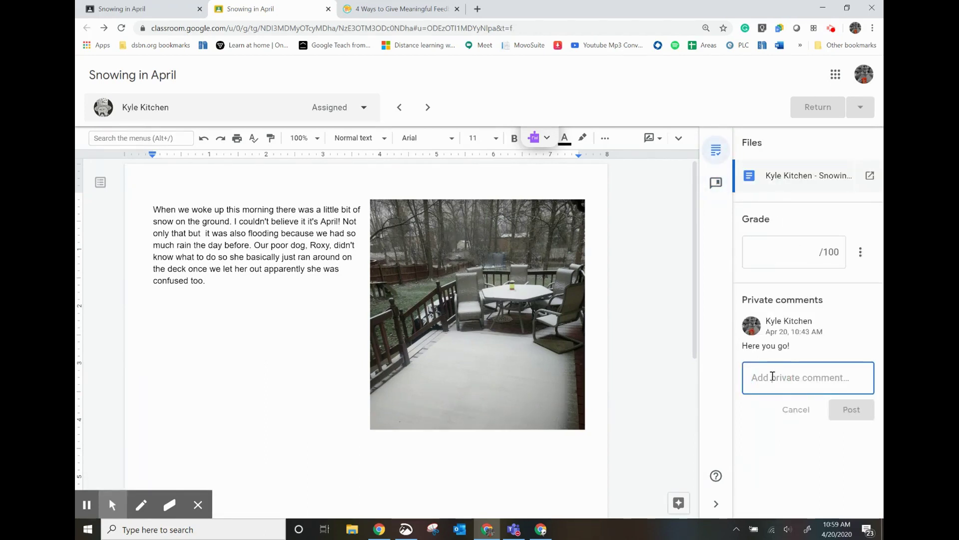
key("ctrl+v")
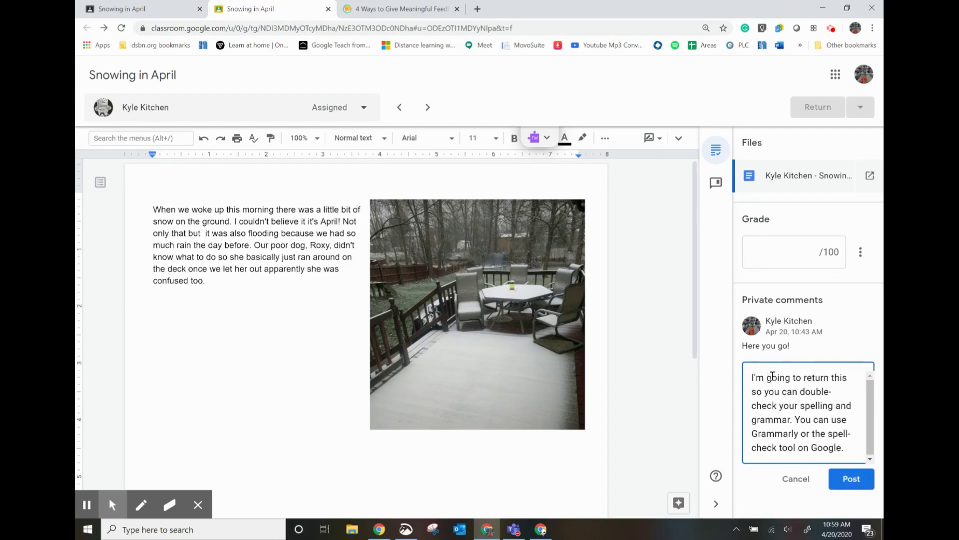
left_click(854, 479)
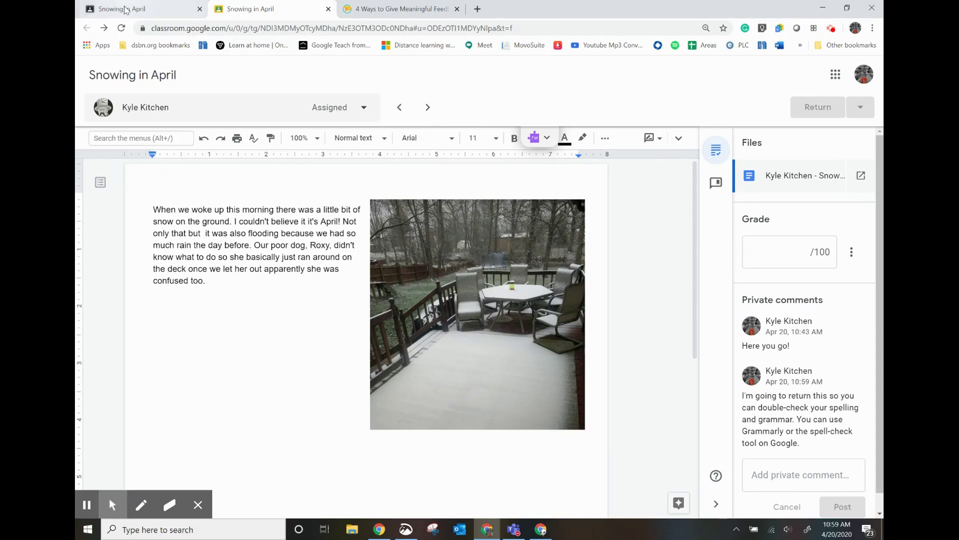
- Delete the private comment starting "I'm going to return this" from the student's submission in the assignment's student work overview
left_click(125, 9)
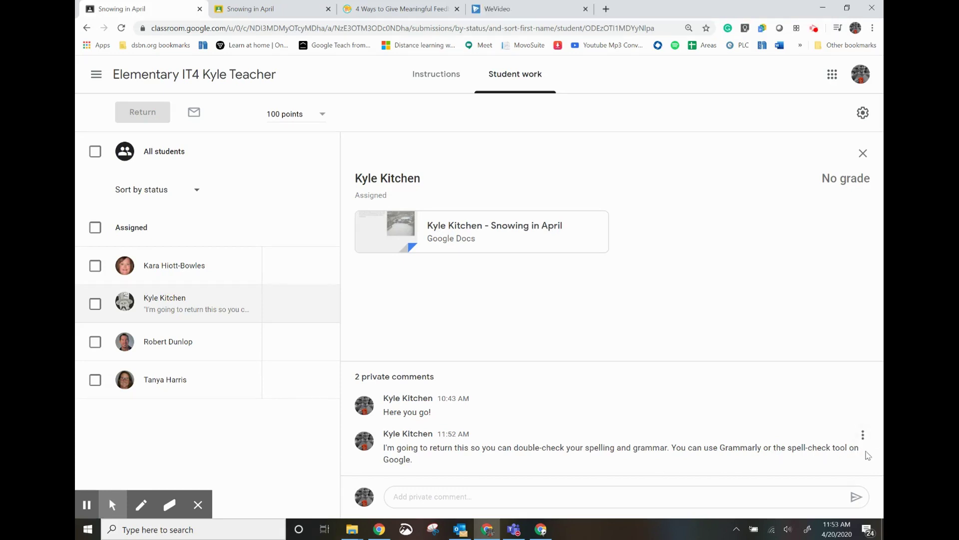
left_click(863, 434)
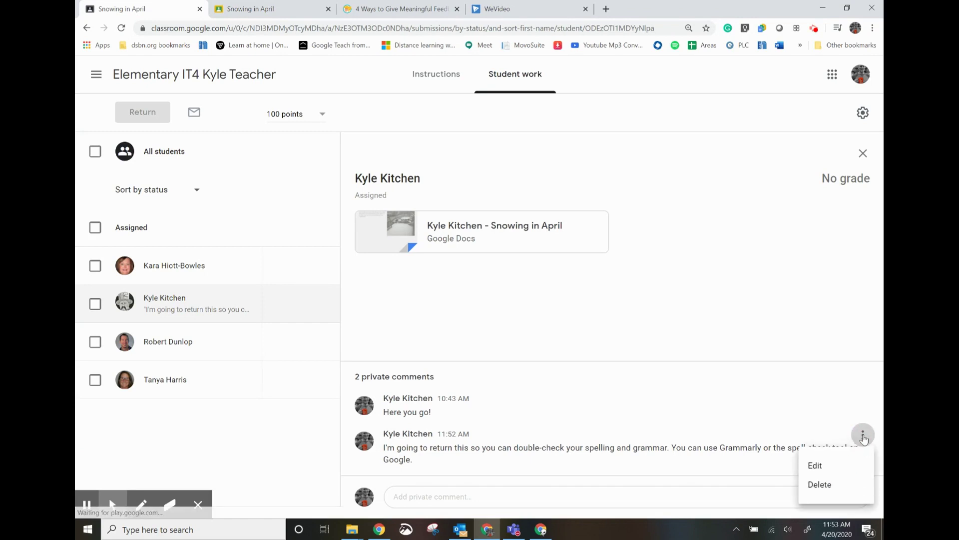
left_click(831, 485)
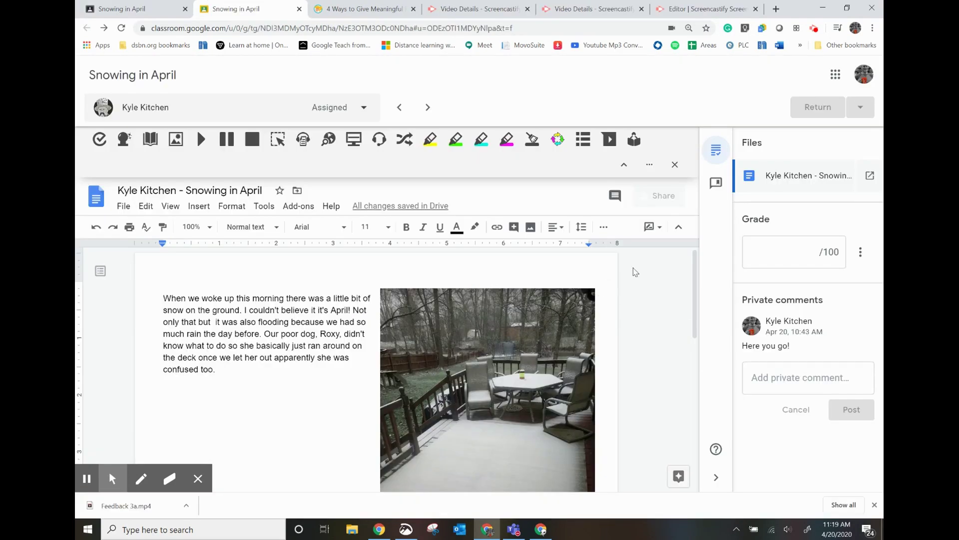
- Copy the comment bank entry about double-checking spelling and grammar to the clipboard and hide the grading side panel
left_click(716, 182)
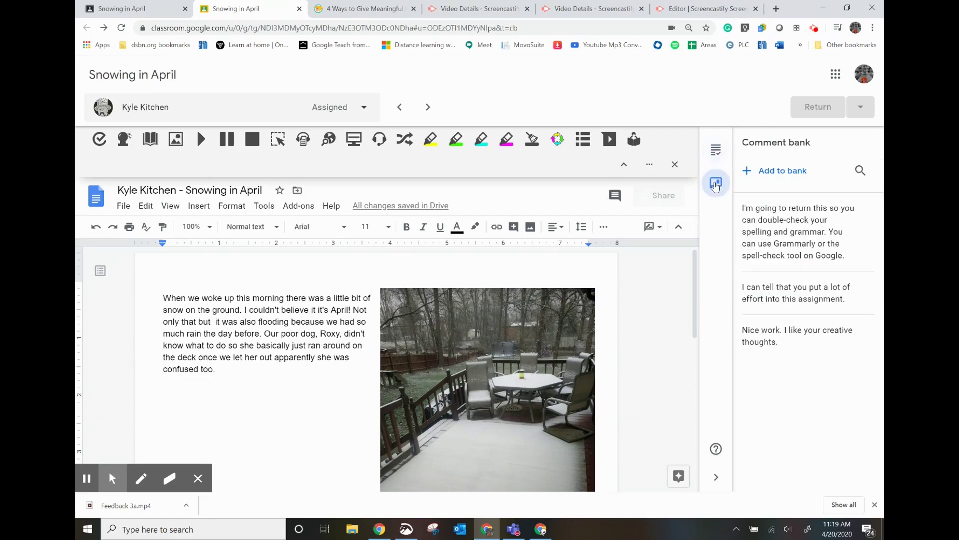
left_click(870, 209)
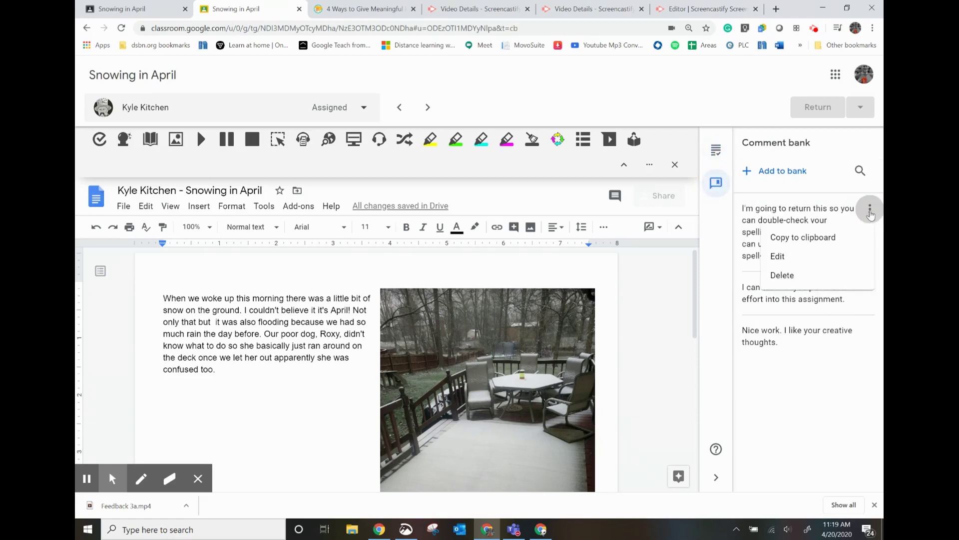
left_click(839, 238)
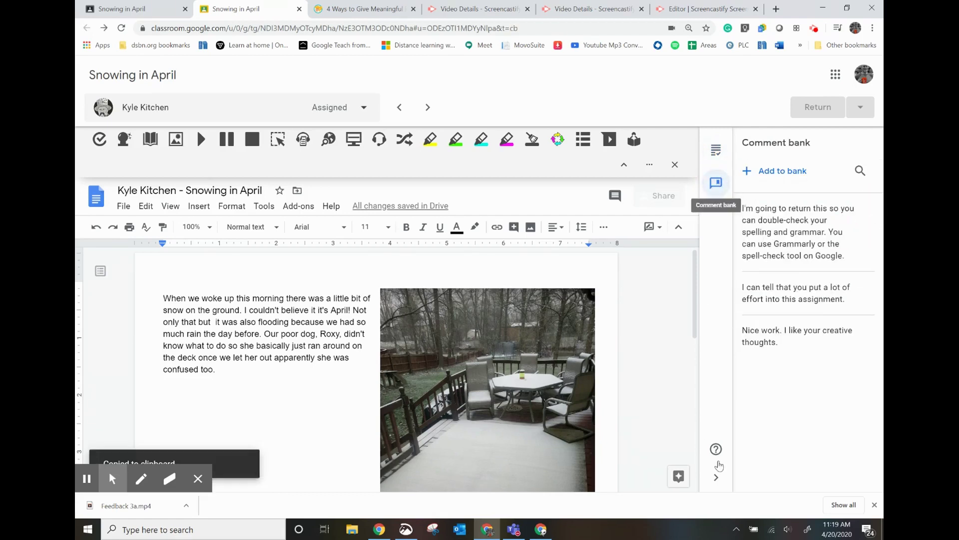
left_click(717, 478)
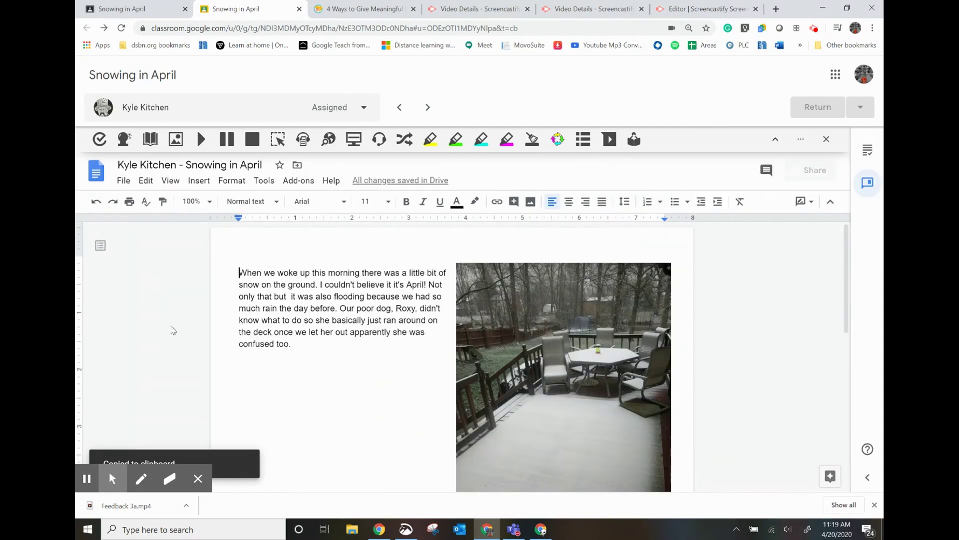
- Comment on the closing lines from "know what to do" with the # bank suggestion "I can tell that you put a lot of effort into this assignment."
left_click(306, 344)
left_click_drag(258, 336, 225, 321)
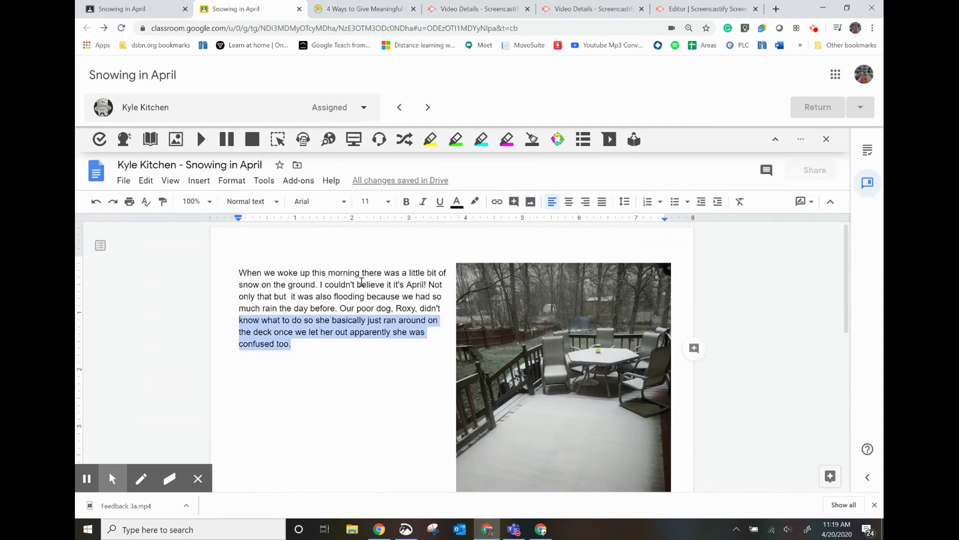
left_click(693, 348)
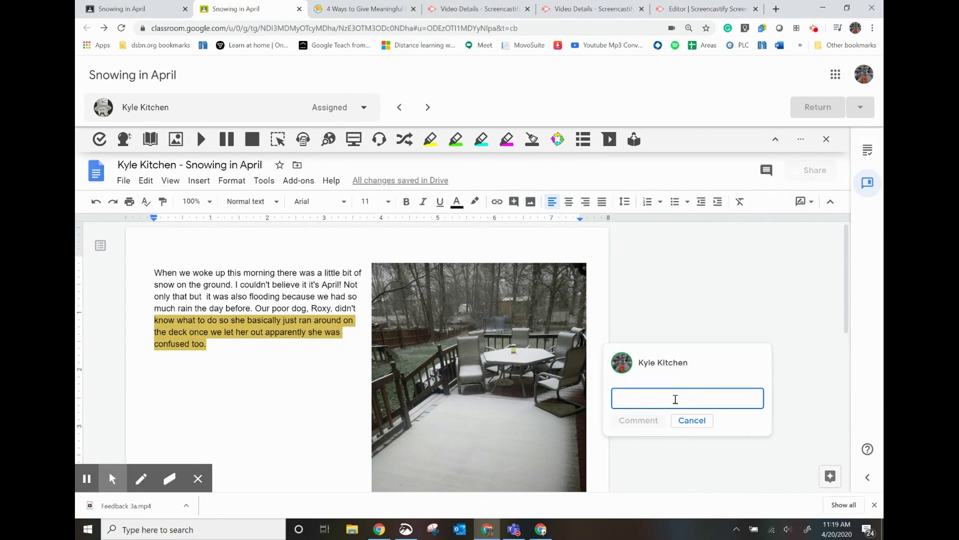
type("#")
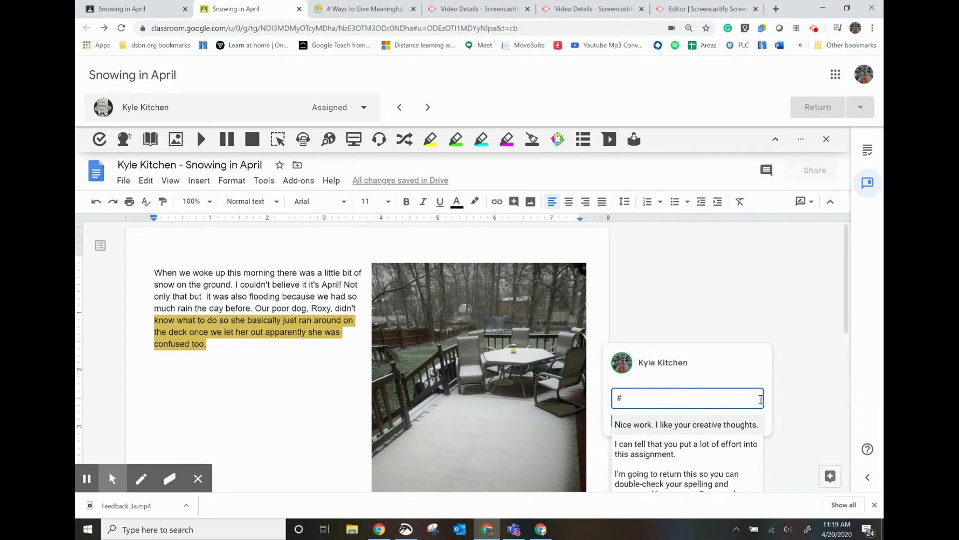
scroll(717, 449, "down", 2)
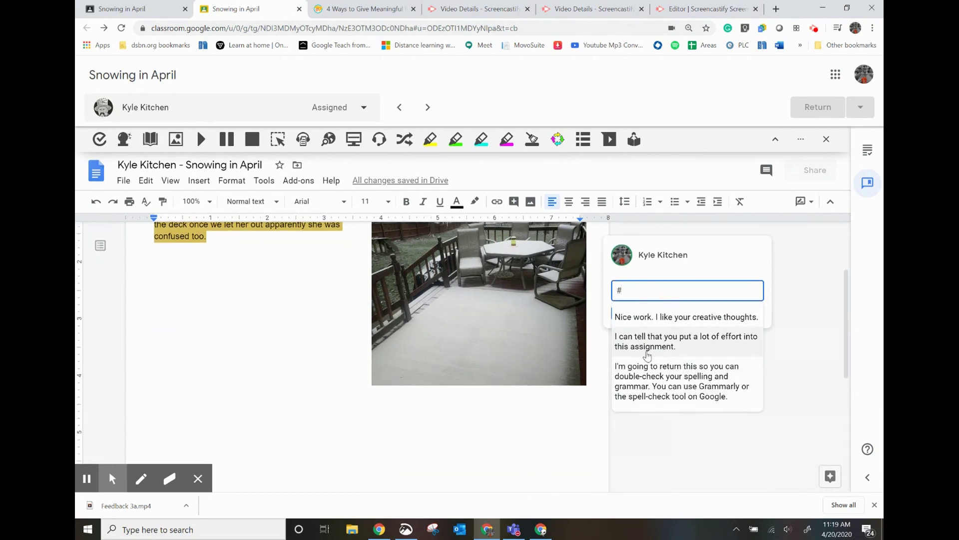
left_click(668, 345)
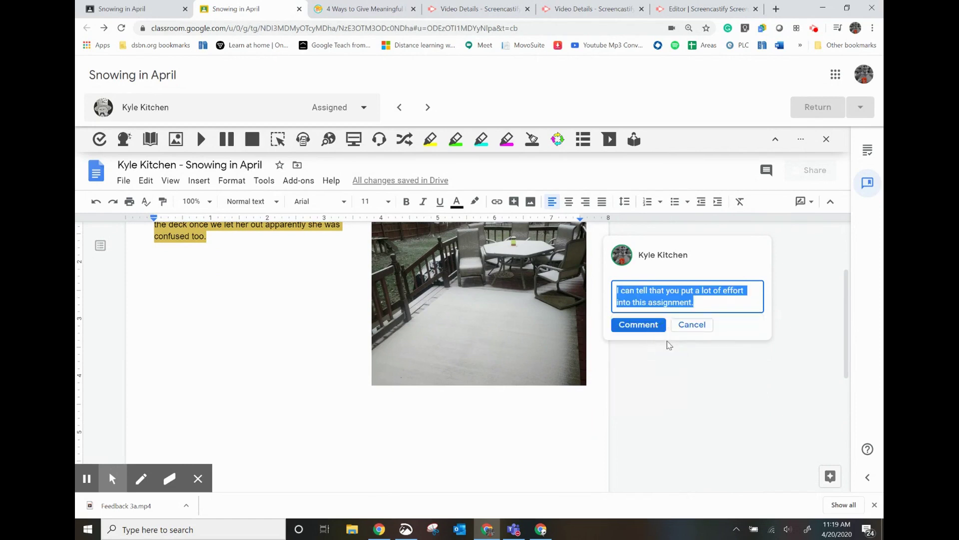